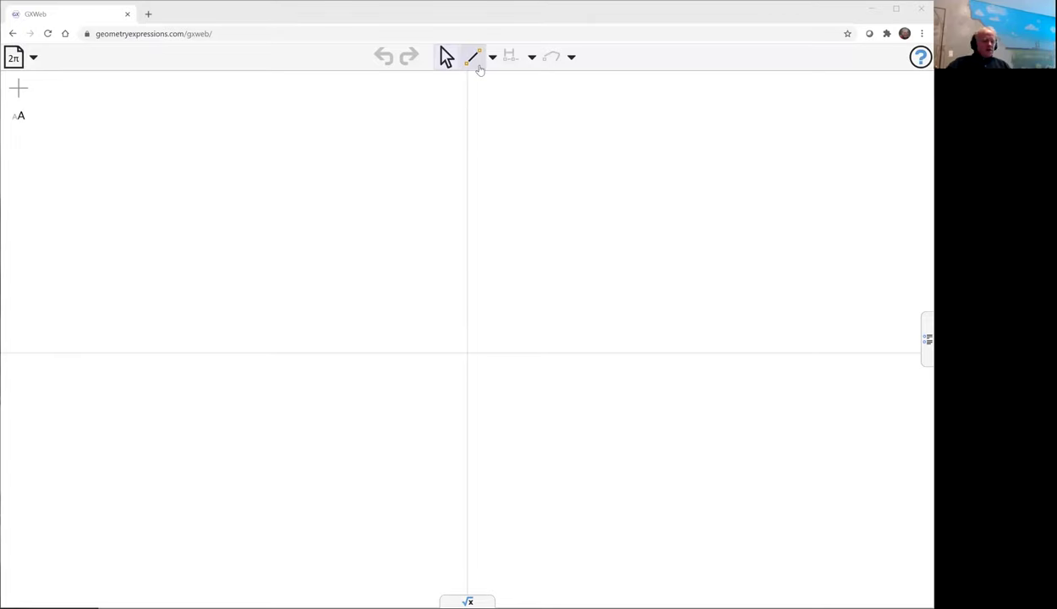
- Draw segment AB from A on the negative y-axis to B at upper right, undoing a first try from the origin
{"action": "left_click", "coordinate": [503, 101]}
{"action": "left_click", "coordinate": [466, 353]}
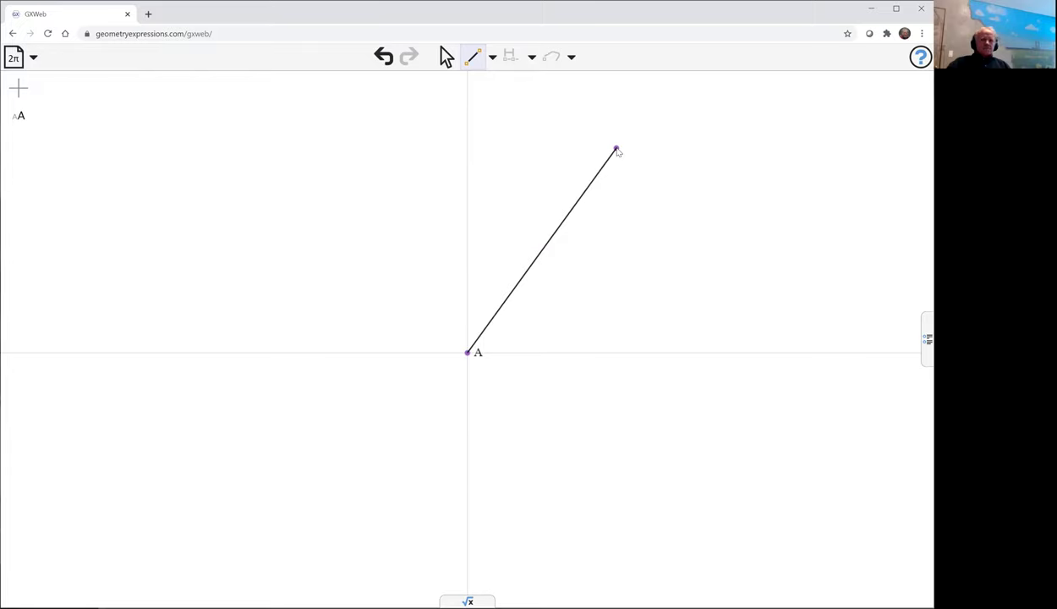
{"action": "left_click", "coordinate": [617, 149]}
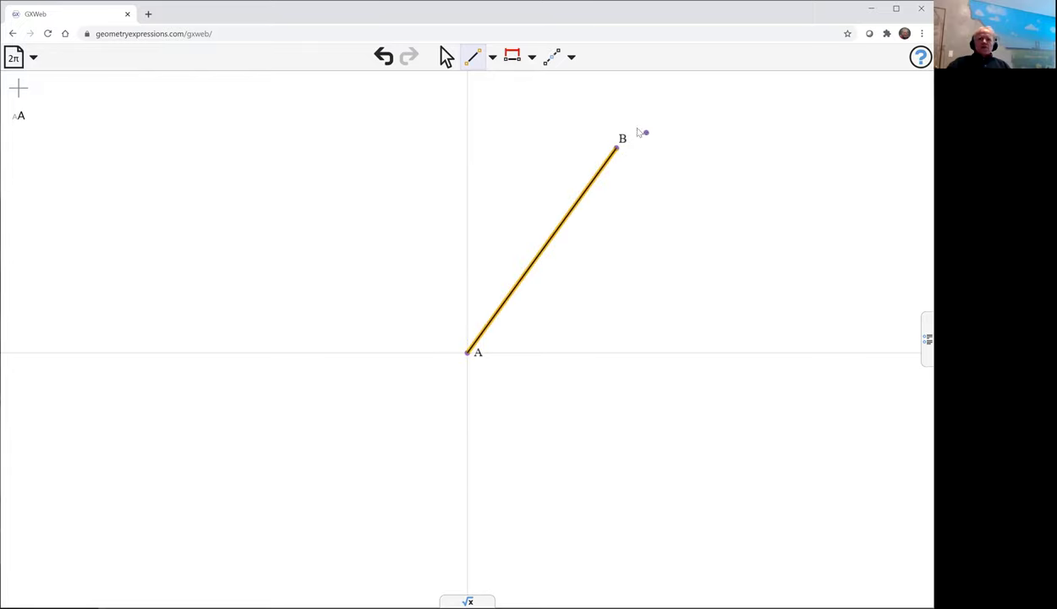
{"action": "left_click", "coordinate": [383, 56]}
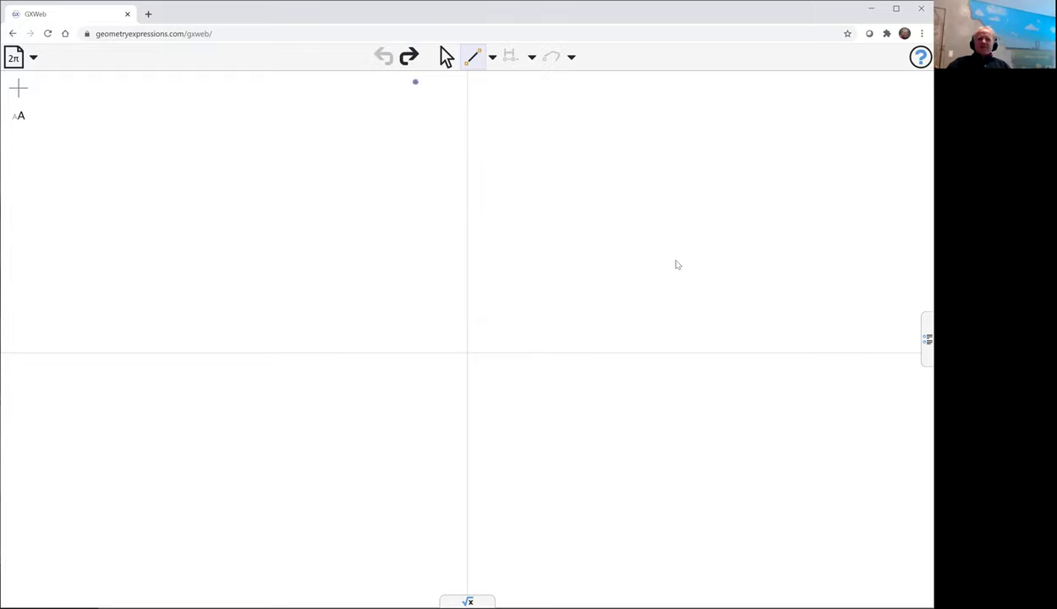
{"action": "left_click", "coordinate": [469, 532]}
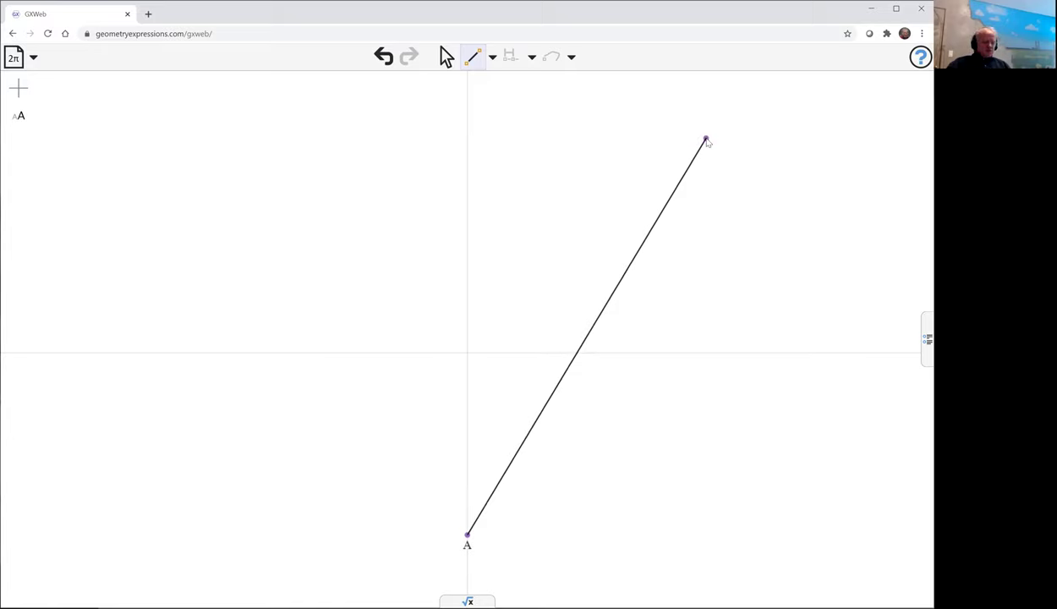
{"action": "left_click", "coordinate": [707, 142]}
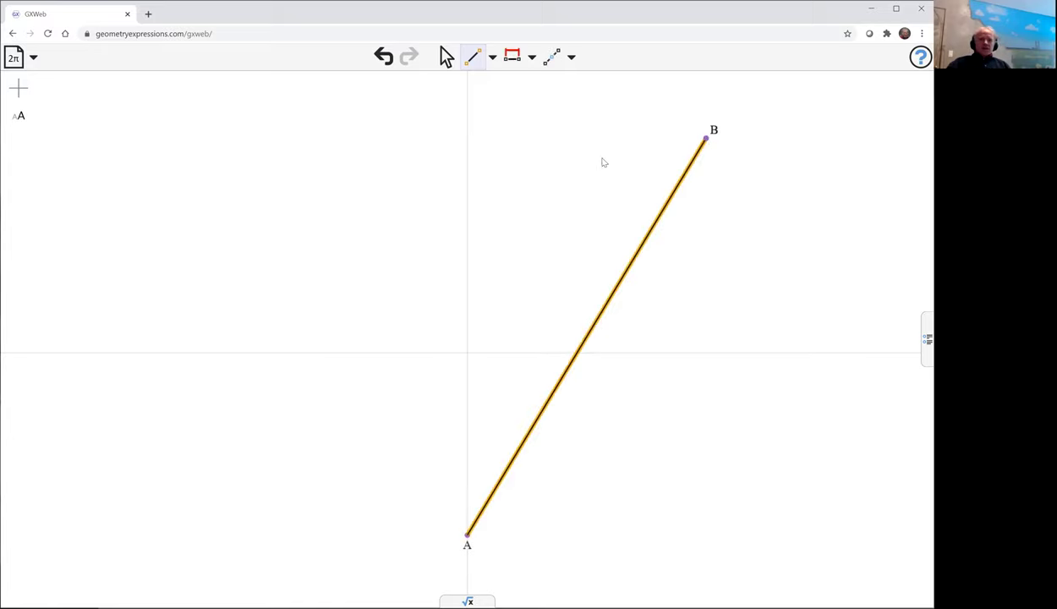
{"action": "left_click", "coordinate": [447, 58]}
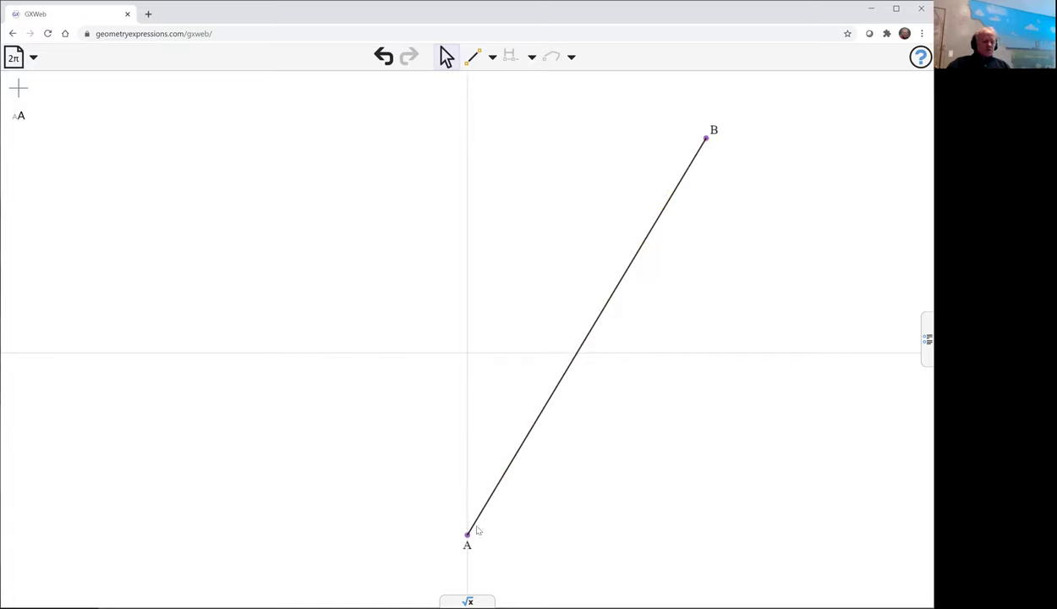
- Constrain point A's distance from the horizontal axis as a, then move B up and left
{"action": "left_click", "coordinate": [470, 539]}
{"action": "left_click", "coordinate": [436, 353], "text": "shift"}
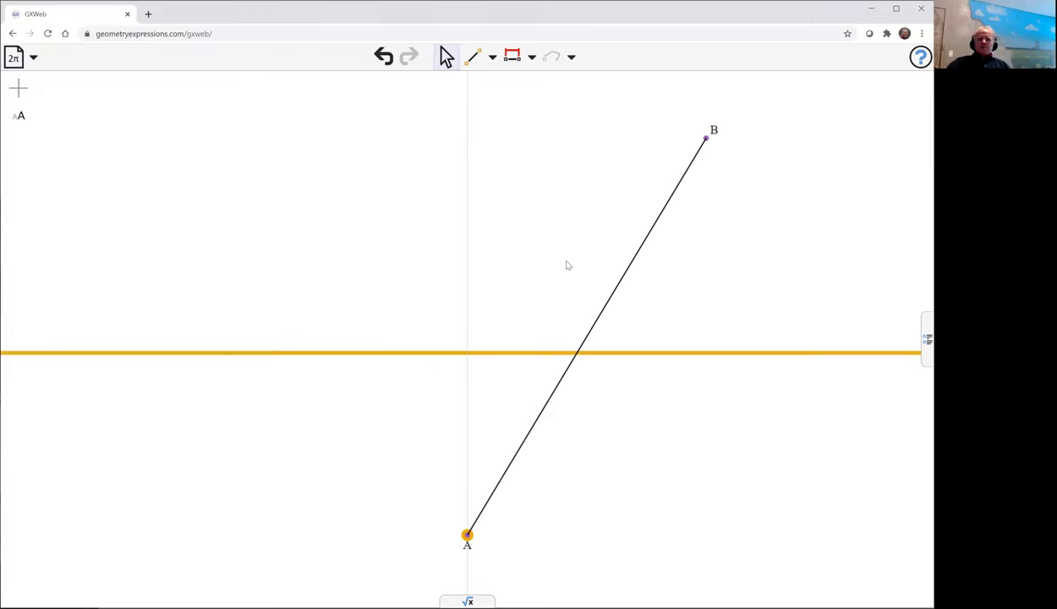
{"action": "left_click", "coordinate": [513, 57]}
{"action": "left_click", "coordinate": [644, 506]}
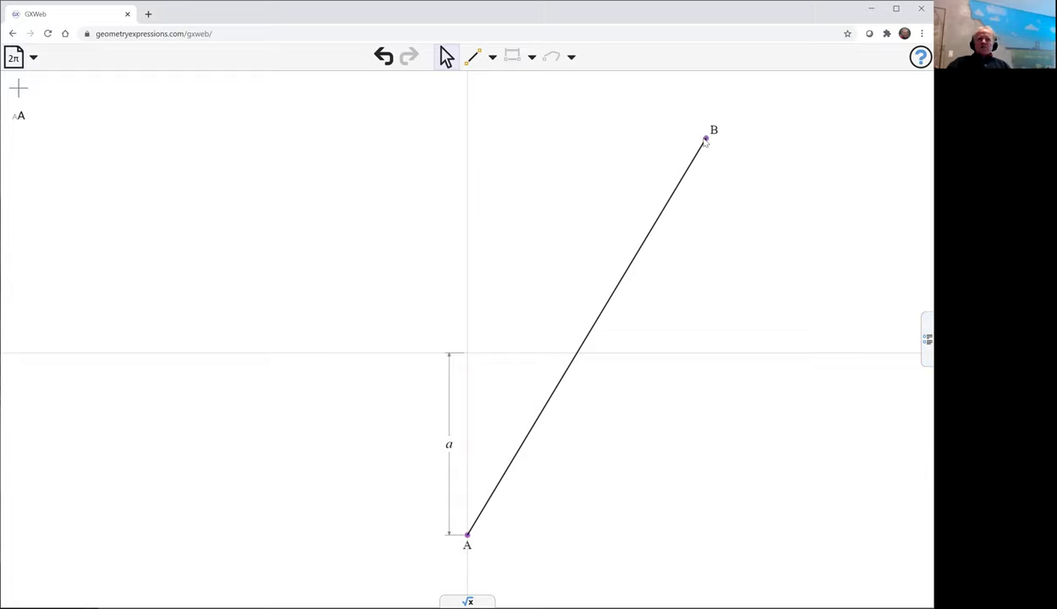
{"action": "left_click_drag", "start_coordinate": [706, 141], "coordinate": [635, 117]}
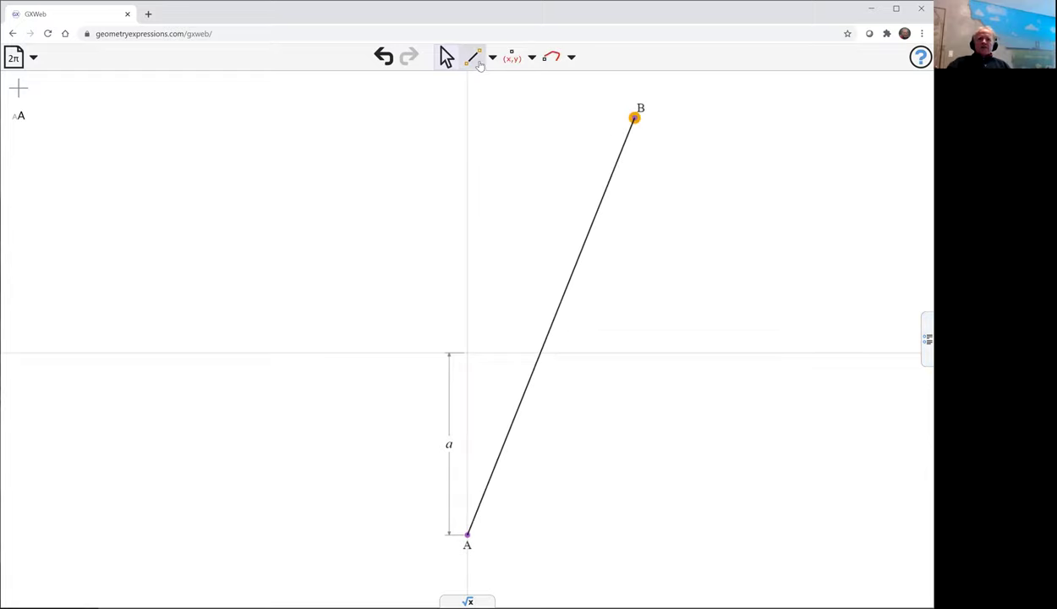
- Draw segments CD and CE from the origin C to points D and E on AB
{"action": "left_click", "coordinate": [479, 64]}
{"action": "left_click_drag", "start_coordinate": [468, 352], "coordinate": [502, 352]}
{"action": "left_click_drag", "start_coordinate": [550, 304], "coordinate": [576, 272]}
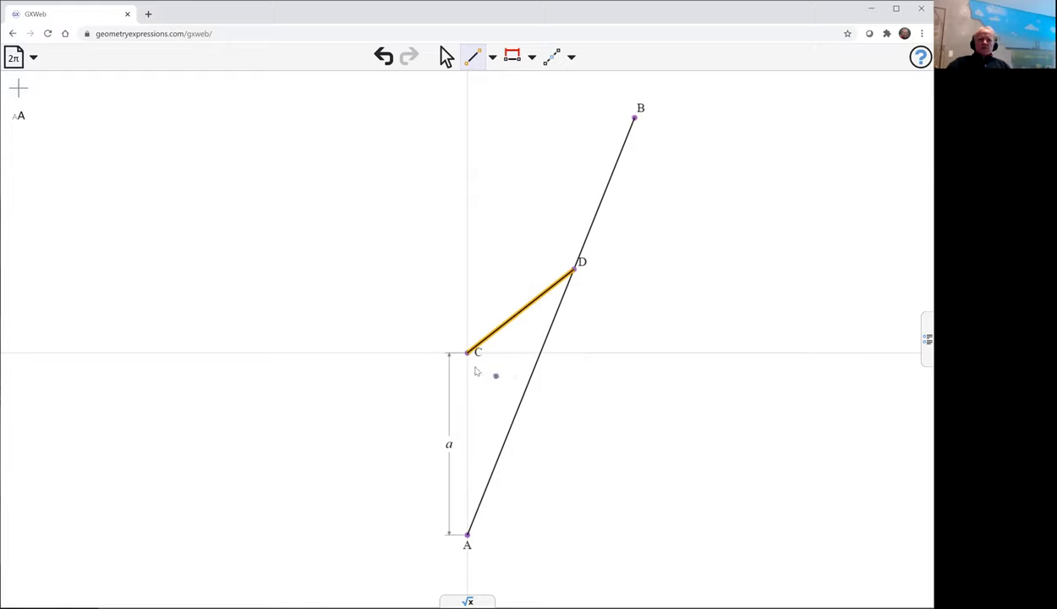
{"action": "left_click_drag", "start_coordinate": [468, 352], "coordinate": [515, 423]}
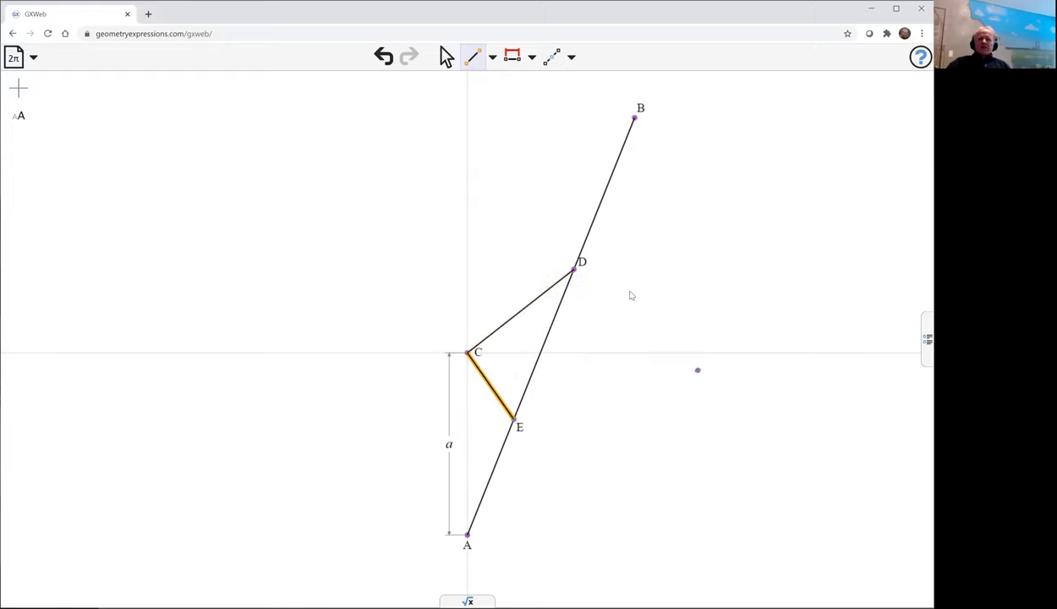
{"action": "left_click", "coordinate": [446, 57]}
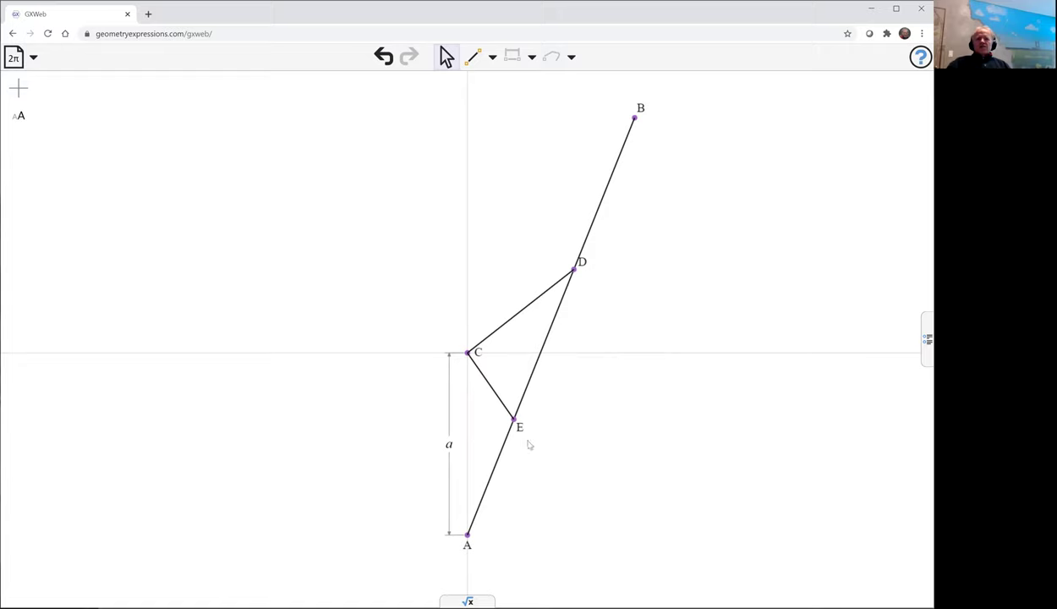
{"action": "left_click", "coordinate": [491, 388]}
- Make segments CD and CE perpendicular
{"action": "left_click", "coordinate": [505, 321], "text": "shift"}
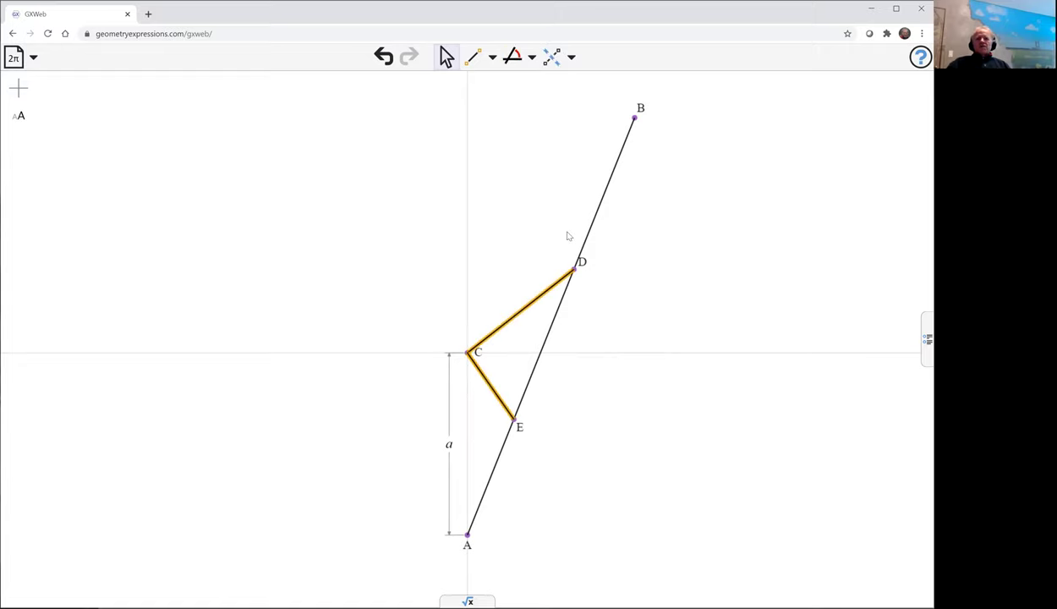
{"action": "left_click", "coordinate": [532, 57]}
{"action": "left_click", "coordinate": [559, 82]}
- Constrain the length of CD as b and drag D to check it holds
{"action": "left_click", "coordinate": [527, 306]}
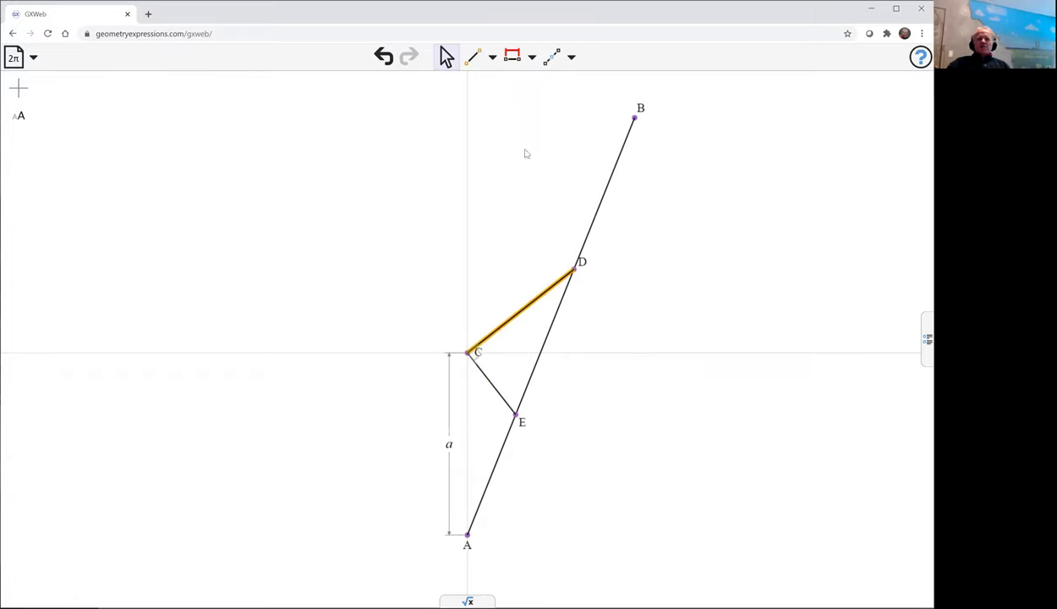
{"action": "left_click", "coordinate": [513, 58]}
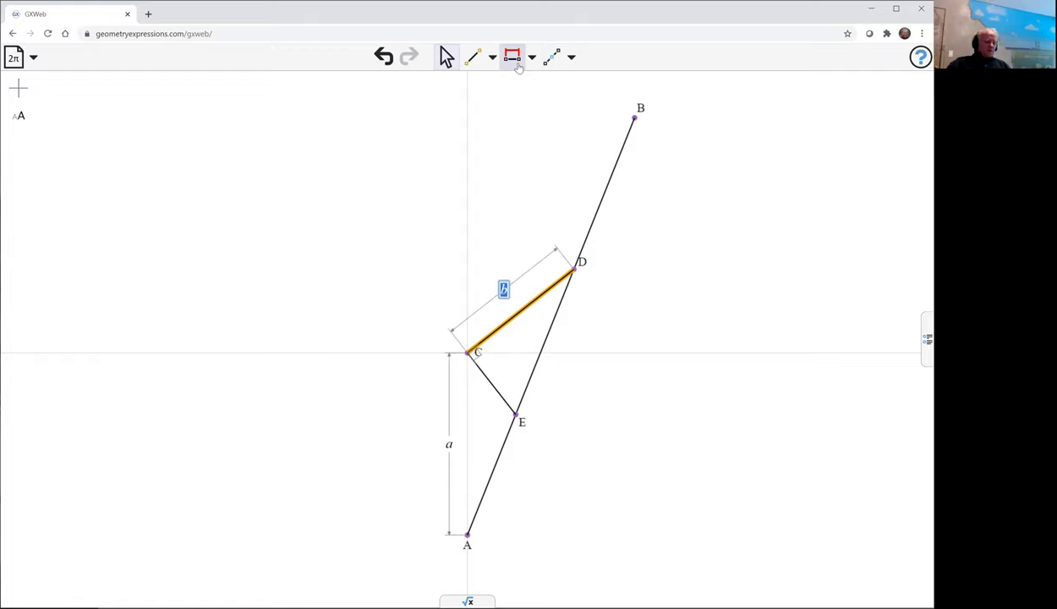
{"action": "left_click", "coordinate": [695, 197]}
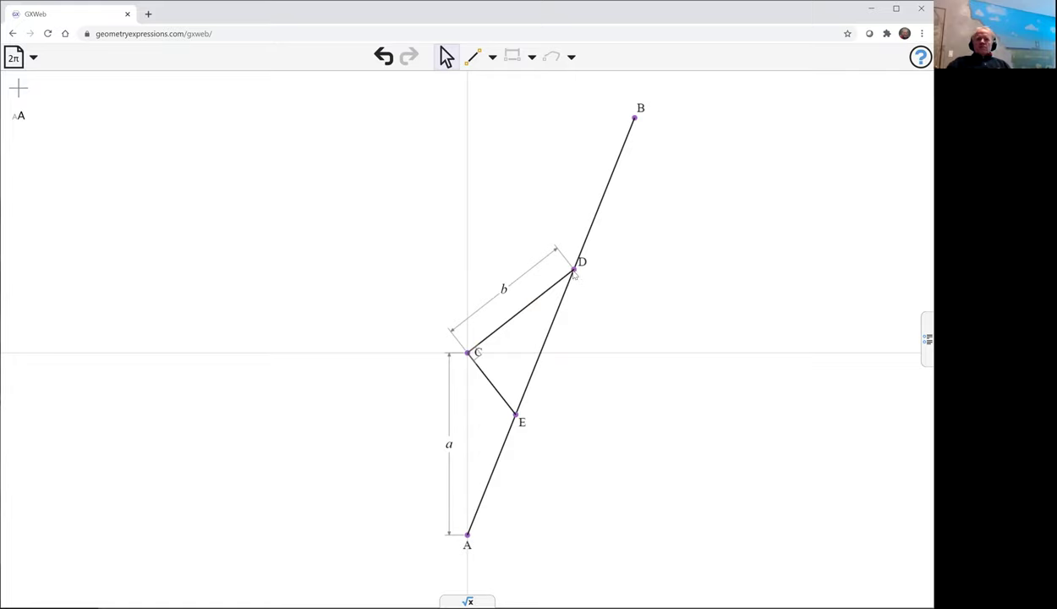
{"action": "mouse_move", "coordinate": [574, 272]}
{"action": "left_mouse_down"}
{"action": "mouse_move", "coordinate": [551, 245]}
{"action": "mouse_move", "coordinate": [602, 302]}
{"action": "mouse_move", "coordinate": [581, 275]}
{"action": "left_mouse_up"}
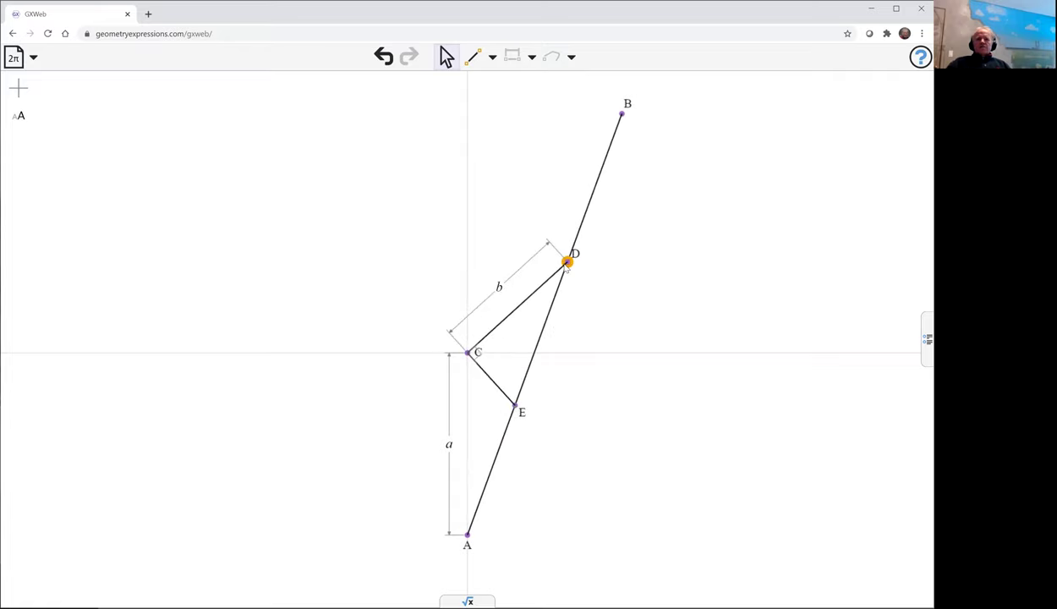
- Constrain the angle between CD and the horizontal axis as θ, then test by dragging D
{"action": "left_click", "coordinate": [516, 314]}
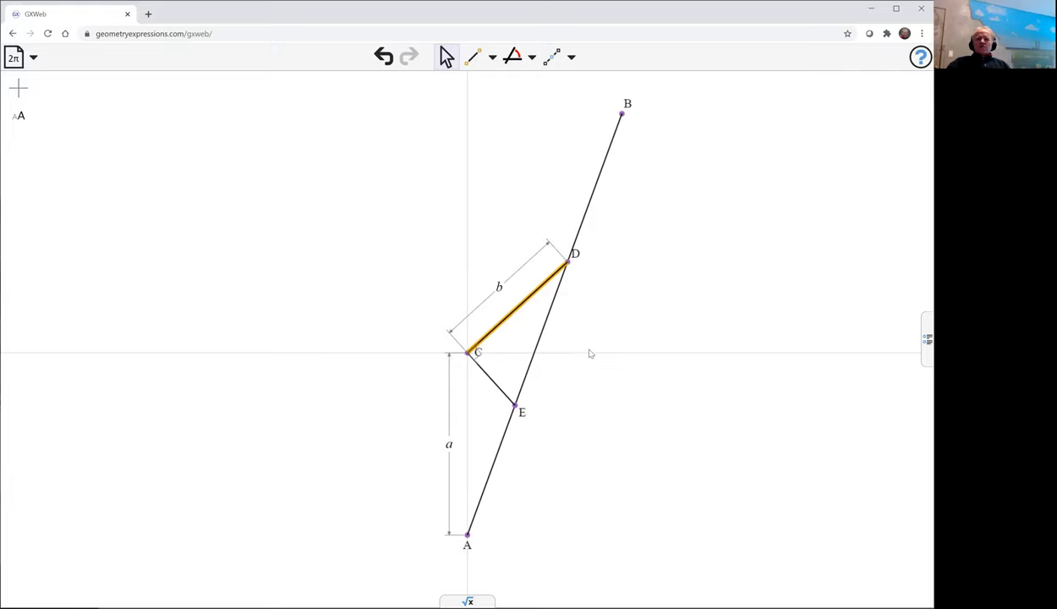
{"action": "left_click", "coordinate": [616, 352], "text": "shift"}
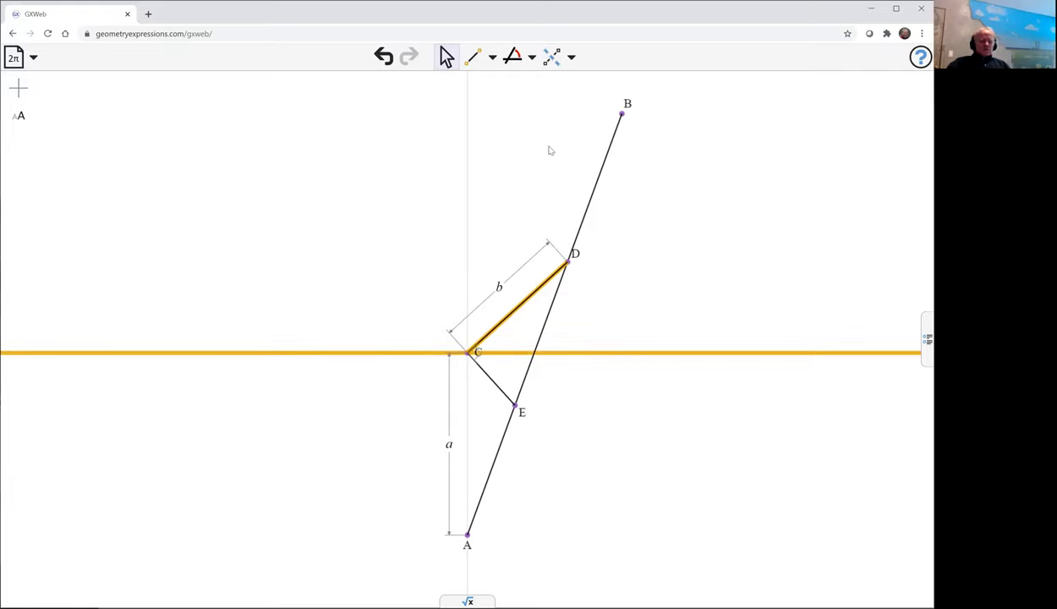
{"action": "left_click", "coordinate": [514, 59]}
{"action": "left_click", "coordinate": [743, 196]}
{"action": "left_click_drag", "start_coordinate": [570, 264], "coordinate": [612, 308]}
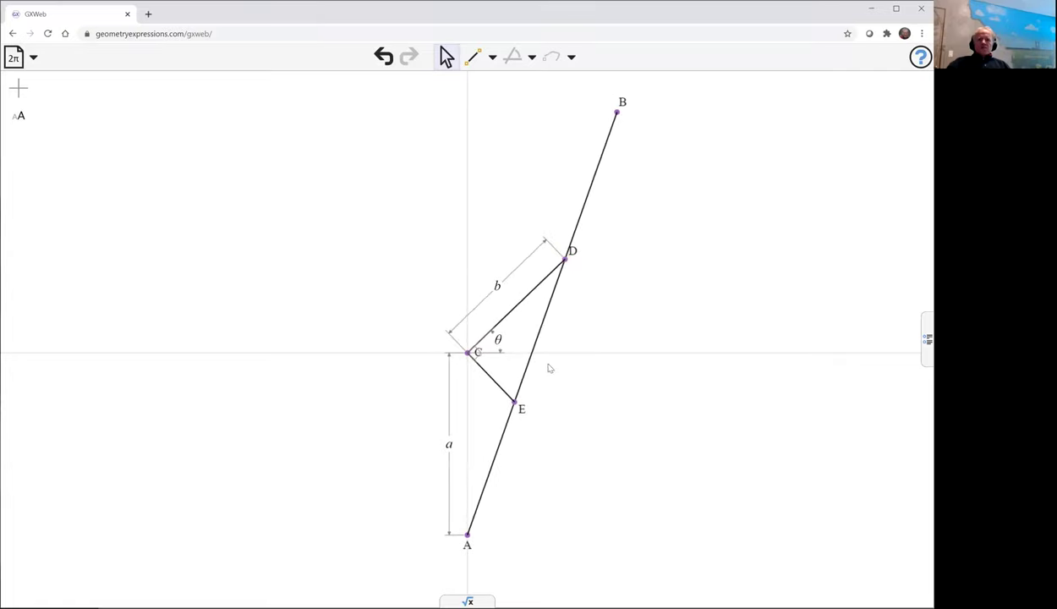
{"action": "left_click", "coordinate": [516, 403]}
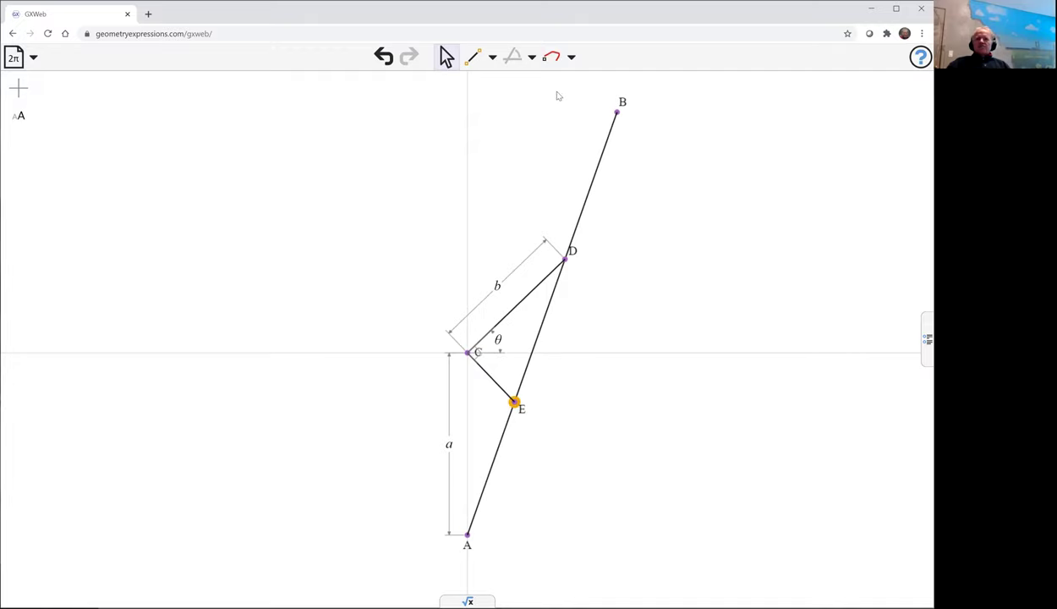
- Trace the locus of E with θ as the parameter and show the values of a, b, θ
{"action": "left_click", "coordinate": [549, 61]}
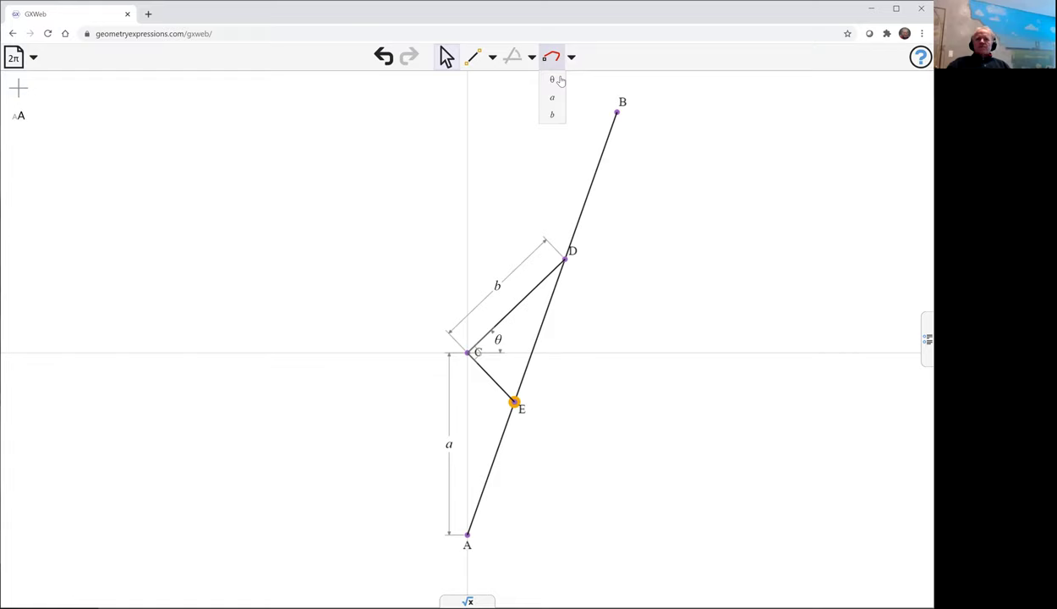
{"action": "left_click", "coordinate": [554, 80]}
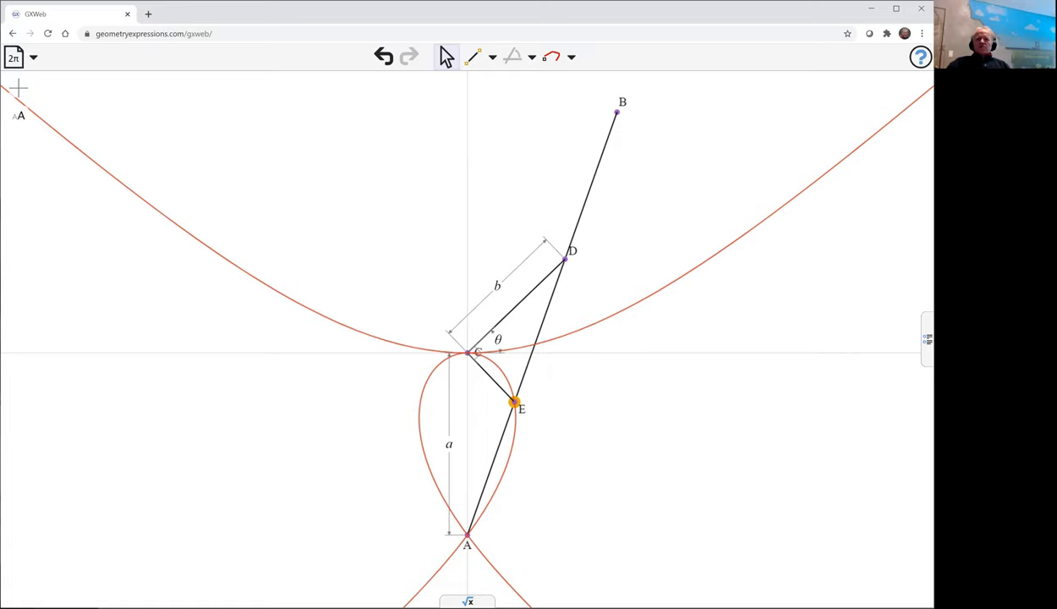
{"action": "left_click", "coordinate": [928, 338]}
{"action": "left_click", "coordinate": [792, 109]}
- Lower b to 3.825, hide the parameter values, and open the expression entry area
{"action": "left_click_drag", "start_coordinate": [798, 127], "coordinate": [780, 132]}
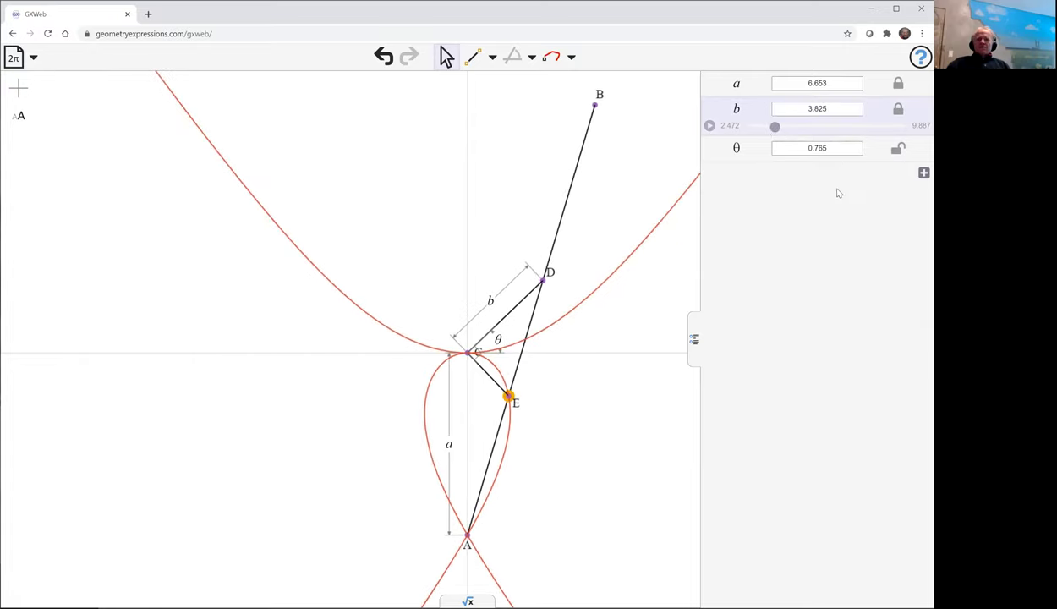
{"action": "left_click", "coordinate": [445, 226]}
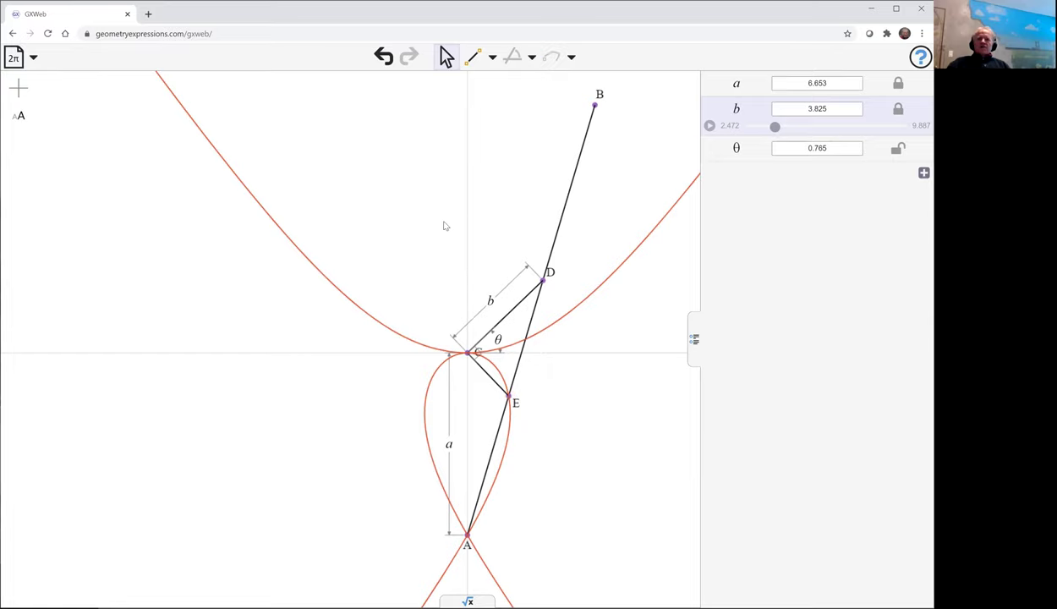
{"action": "left_click", "coordinate": [689, 340]}
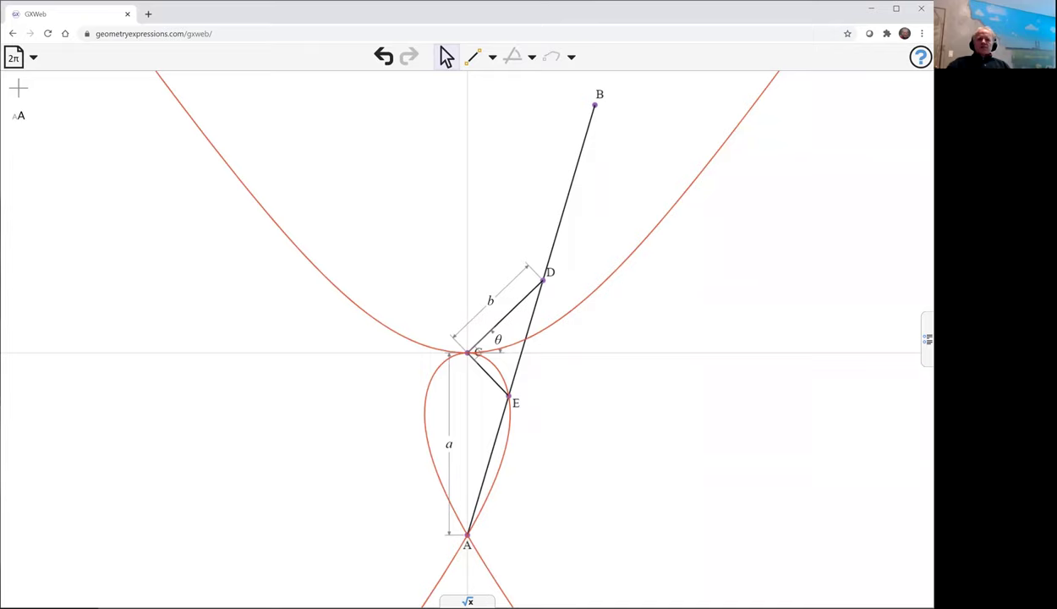
{"action": "left_click", "coordinate": [467, 600]}
{"action": "left_click_drag", "start_coordinate": [685, 349], "coordinate": [691, 245]}
{"action": "left_click", "coordinate": [32, 405]}
- Evaluate equation(K0) on the locus curve to show its quartic in X and Y
{"action": "type", "text": "equat"}
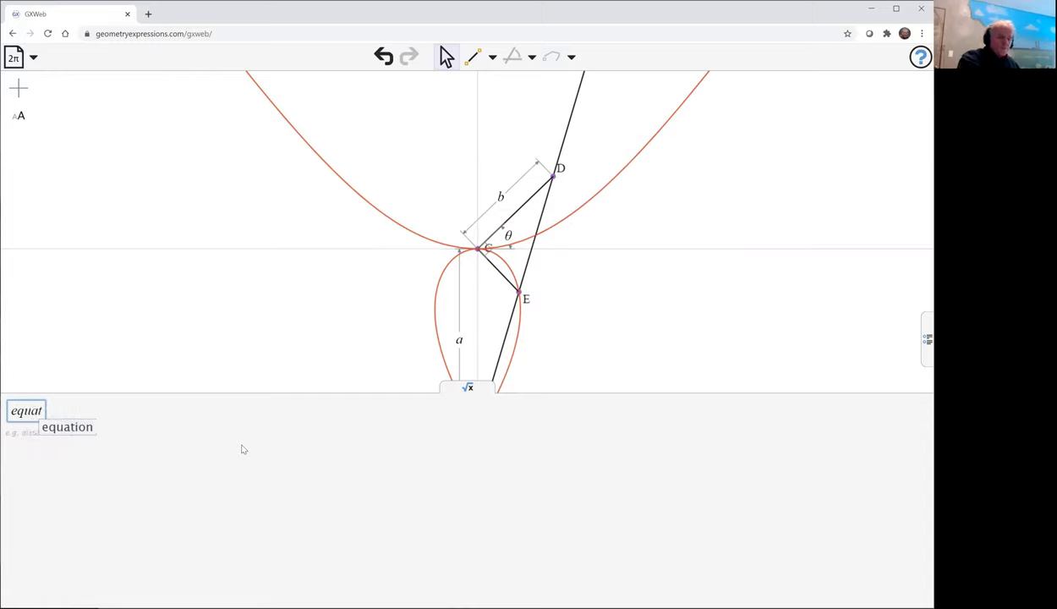
{"action": "key", "text": "Tab"}
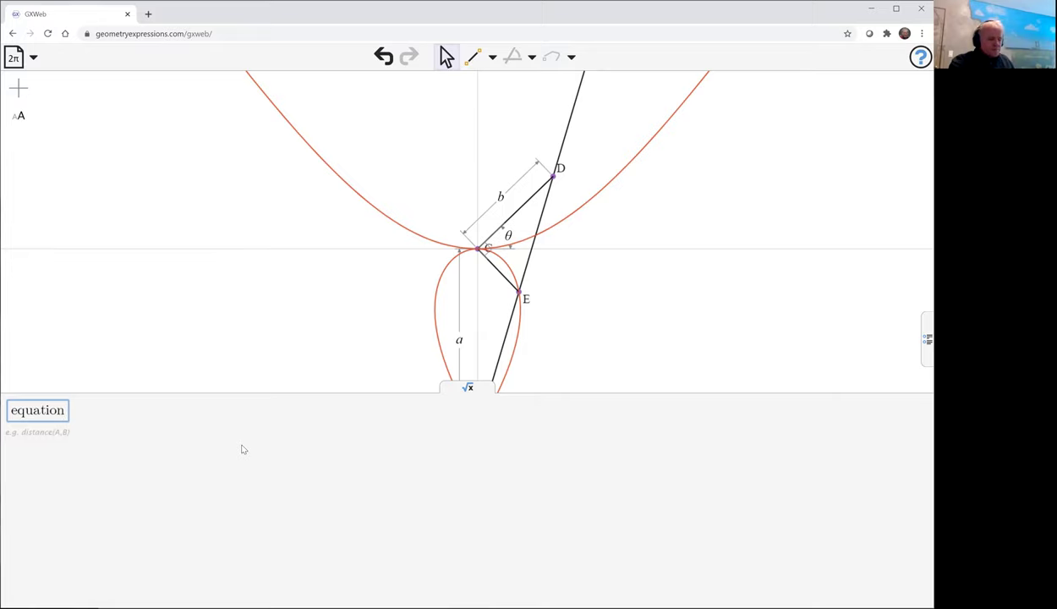
{"action": "type", "text": "("}
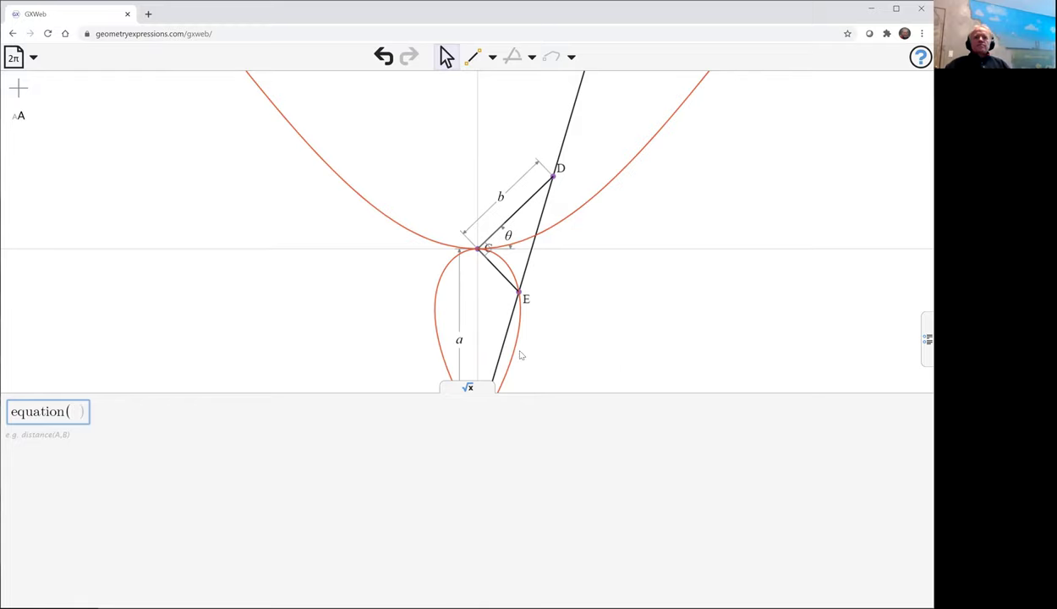
{"action": "left_click", "coordinate": [516, 356]}
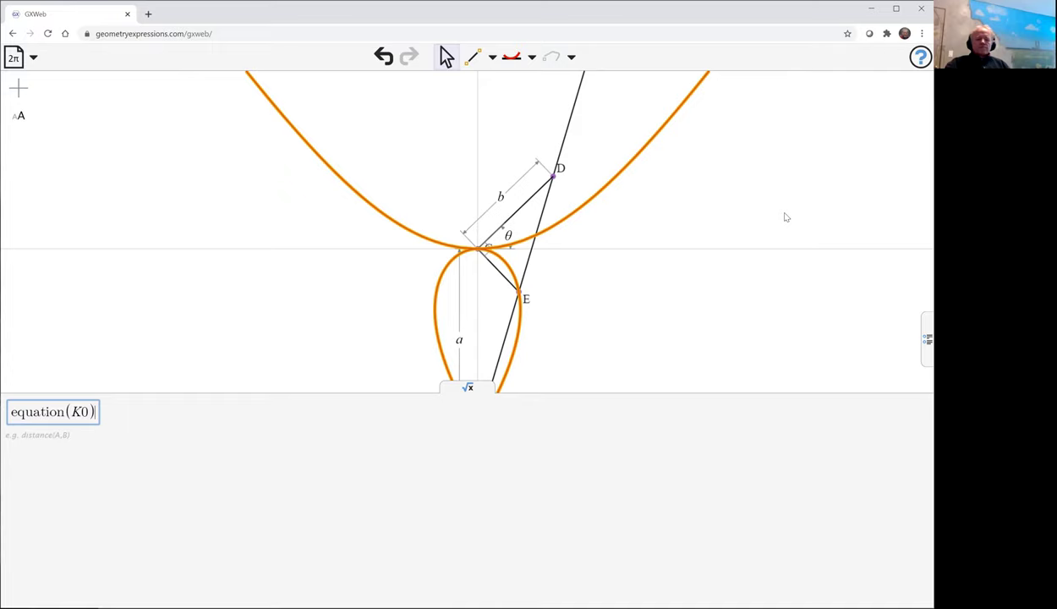
{"action": "key", "text": "Return"}
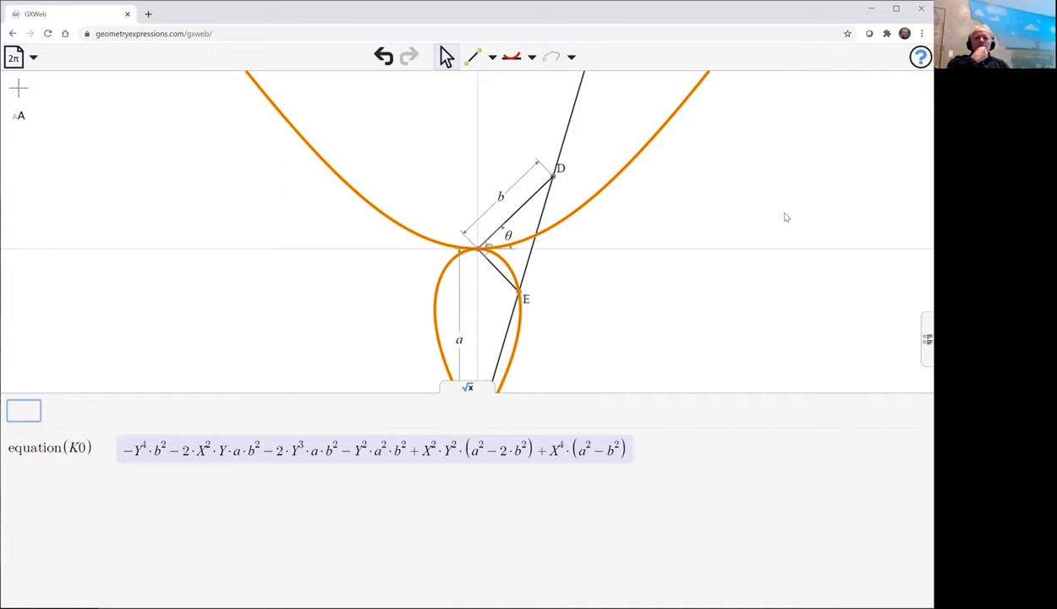